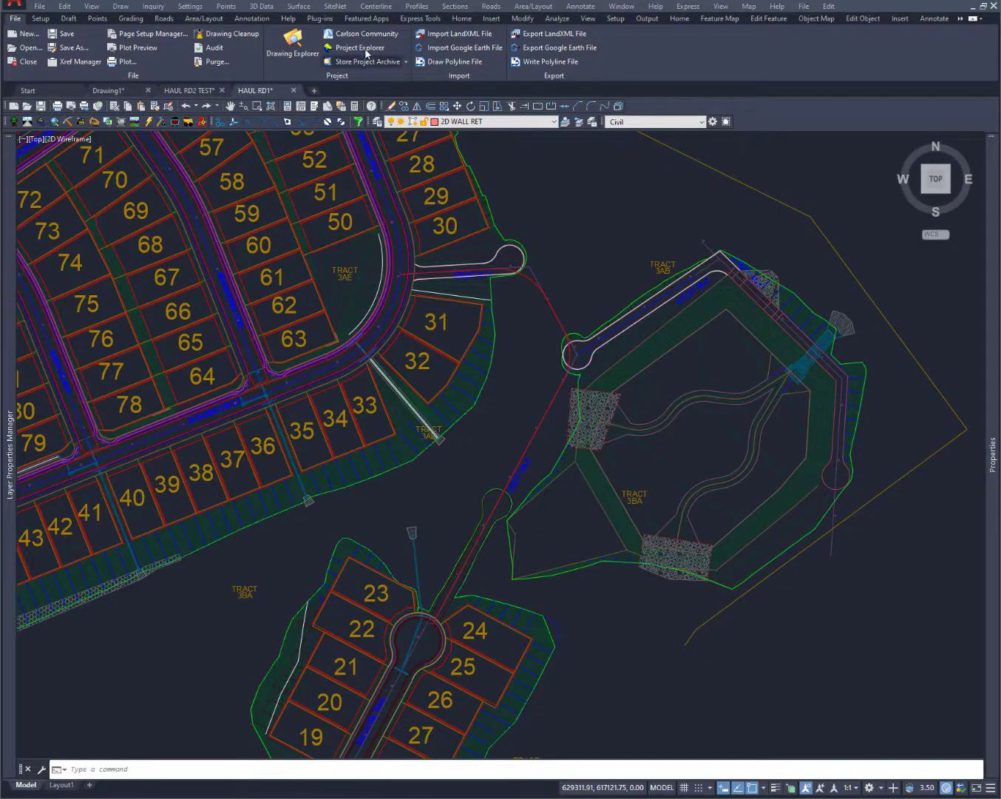
# Create a new road template file HAUL RD.TPL from Design Template, replacing the existing file
pyautogui.click(491, 7)
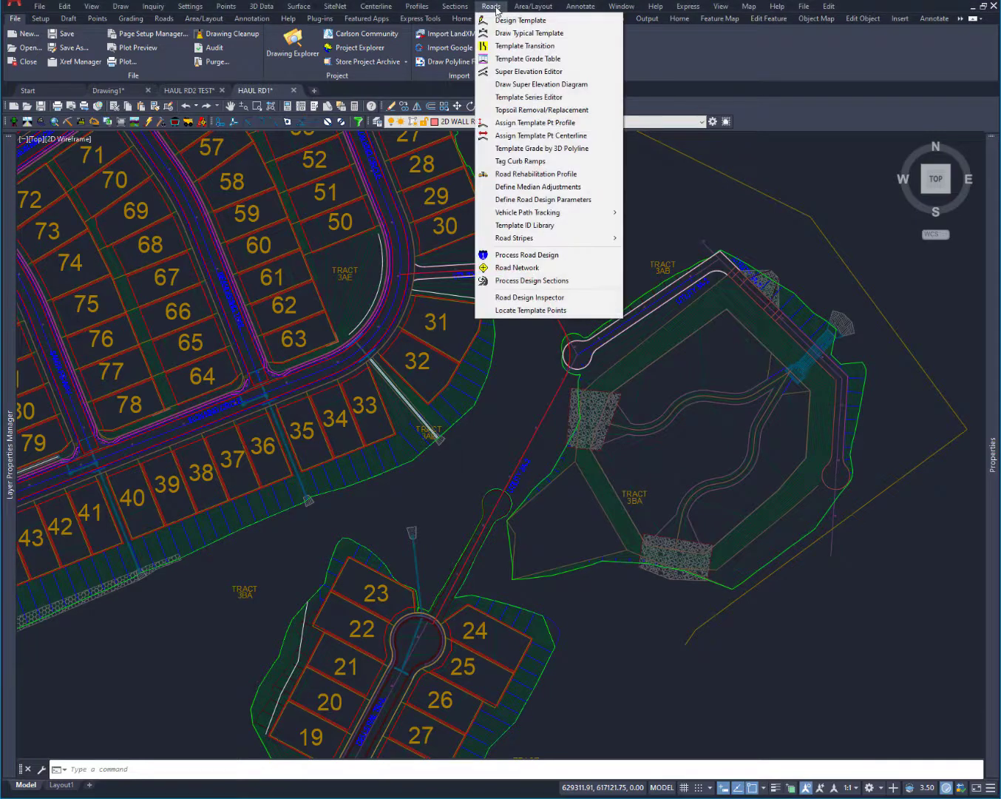
pyautogui.click(497, 23)
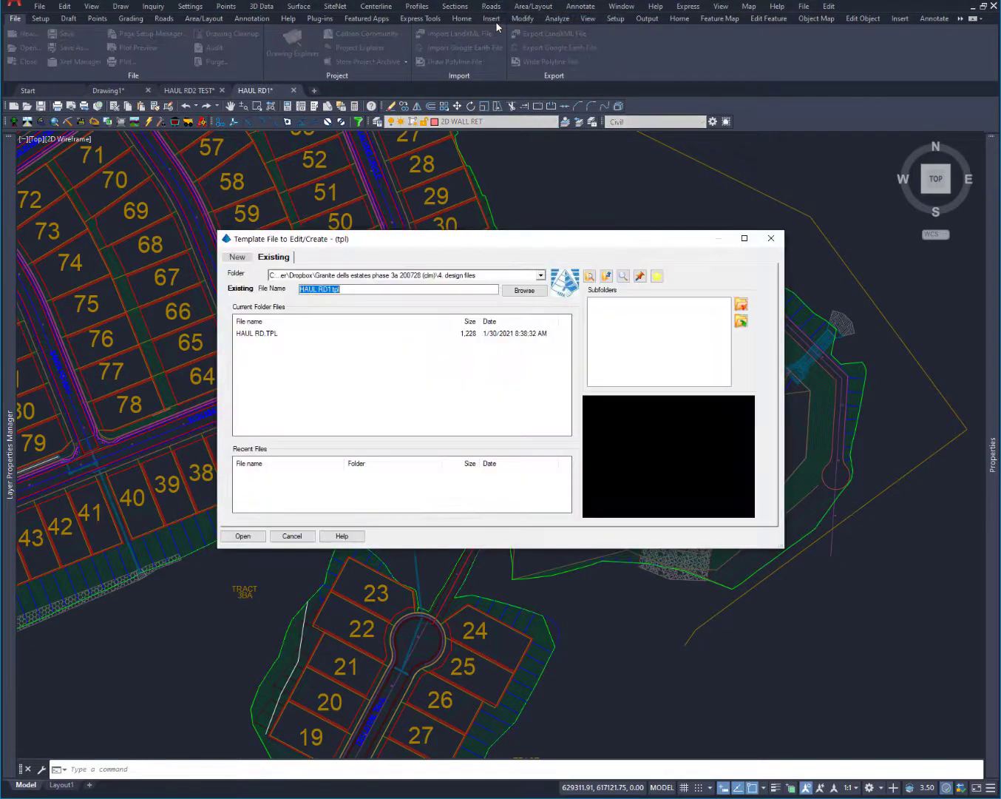
pyautogui.click(259, 340)
pyautogui.click(235, 256)
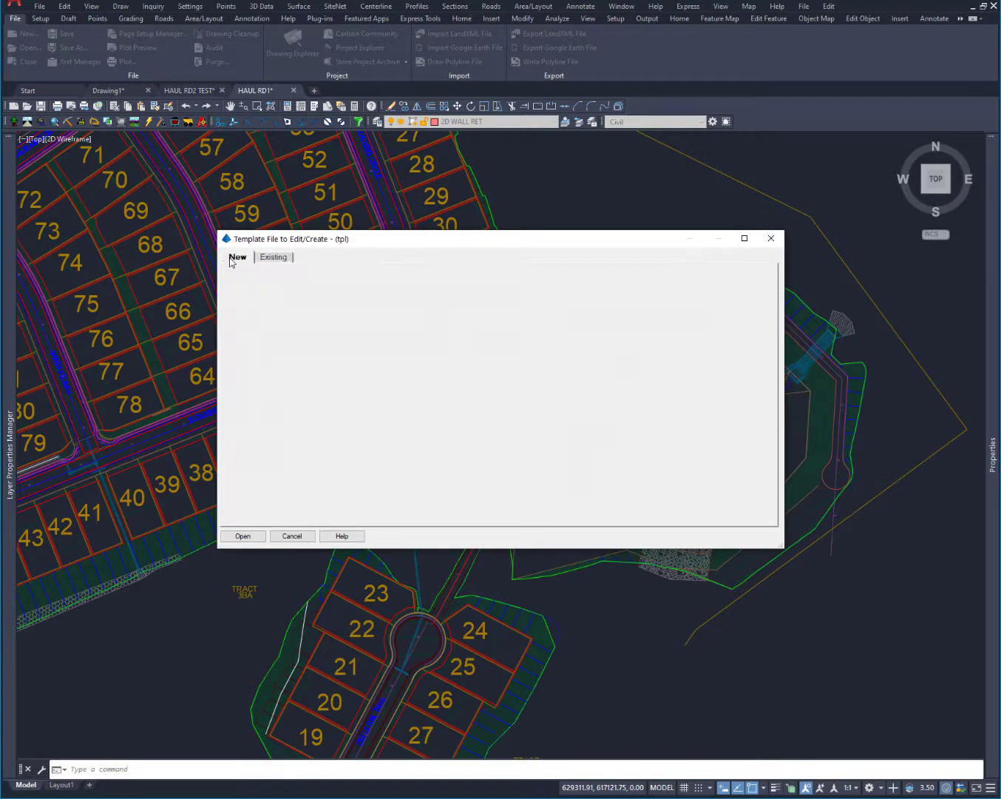
pyautogui.click(241, 535)
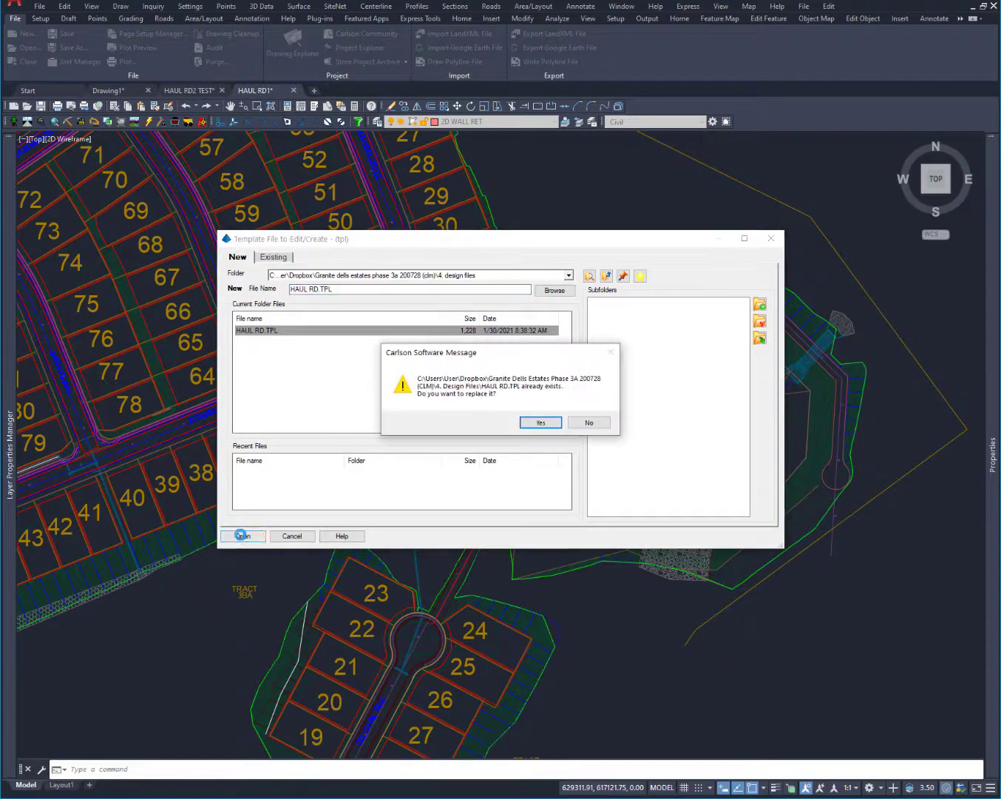
pyautogui.click(541, 422)
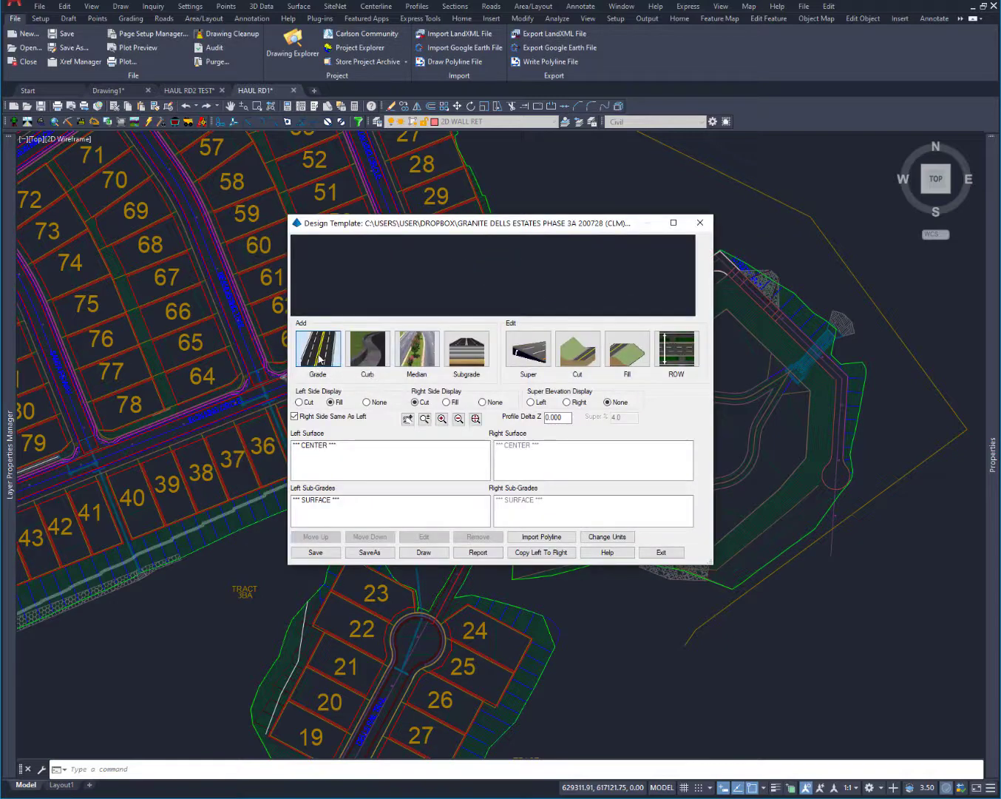
# Add a grade with slope -2%, horizontal distance 10 and ID EHR to the template
pyautogui.click(319, 360)
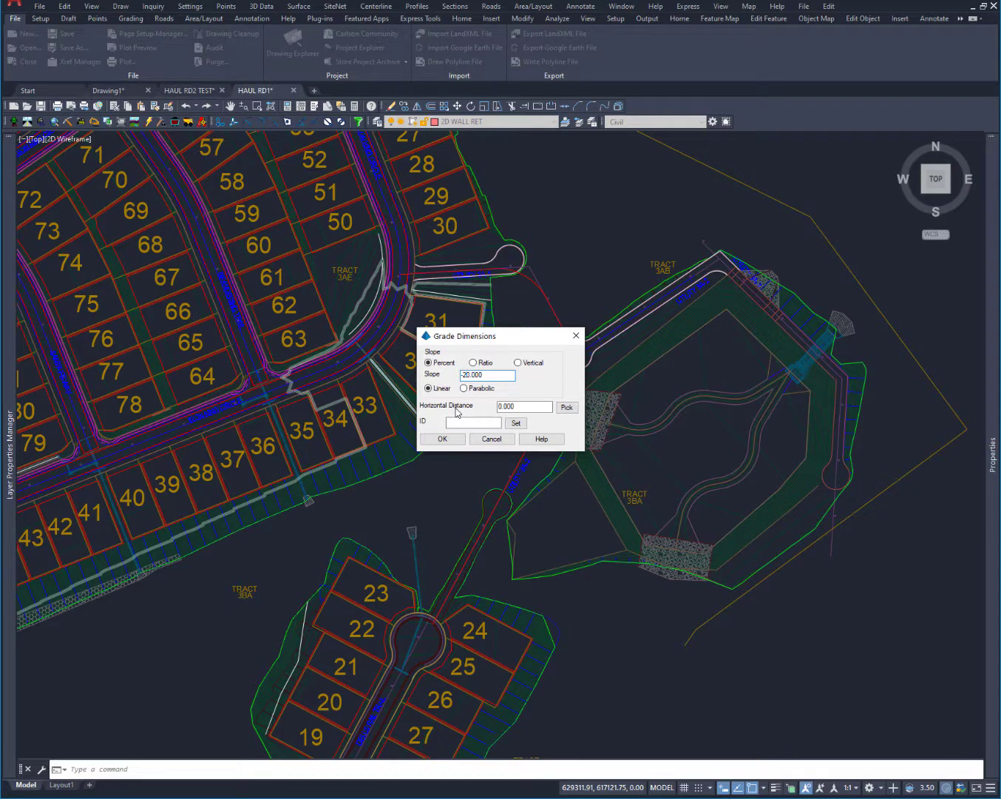
pyautogui.write('-2..............')
pyautogui.press('BackSpace')
pyautogui.press('BackSpace')
pyautogui.press('BackSpace')
pyautogui.press('BackSpace')
pyautogui.press('BackSpace')
pyautogui.press('BackSpace')
pyautogui.press('BackSpace')
pyautogui.press('BackSpace')
pyautogui.press('BackSpace')
pyautogui.press('BackSpace')
pyautogui.moveTo(523, 408); pyautogui.dragTo(486, 408)
pyautogui.write('10')
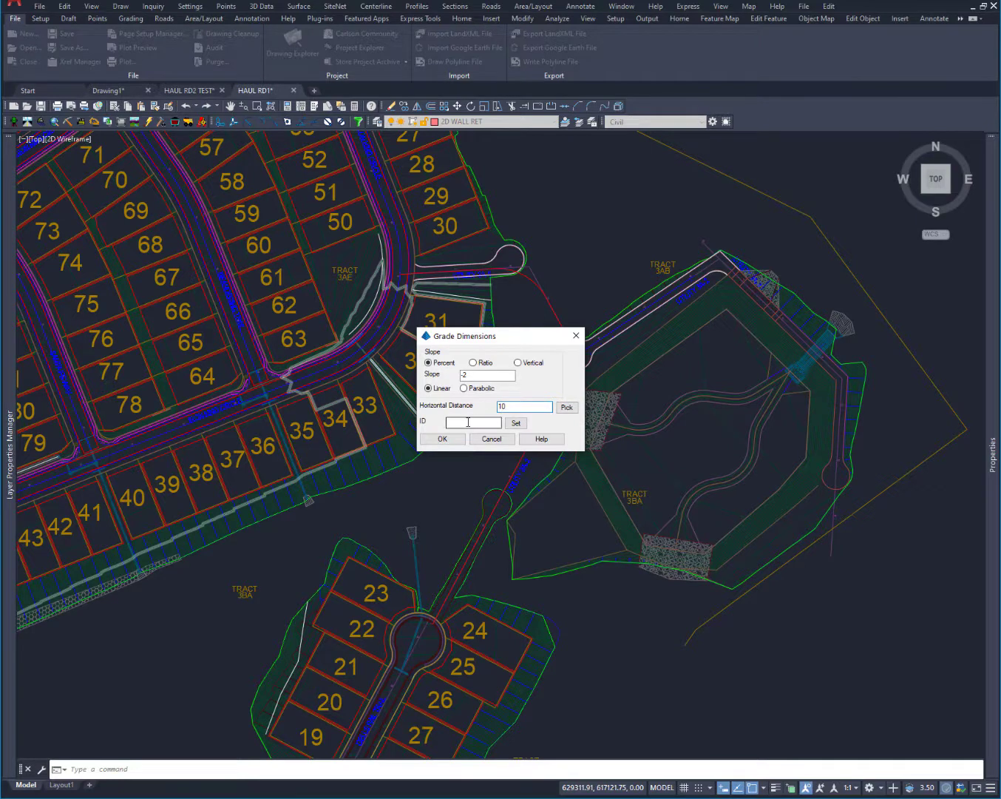
pyautogui.click(468, 421)
pyautogui.click(439, 440)
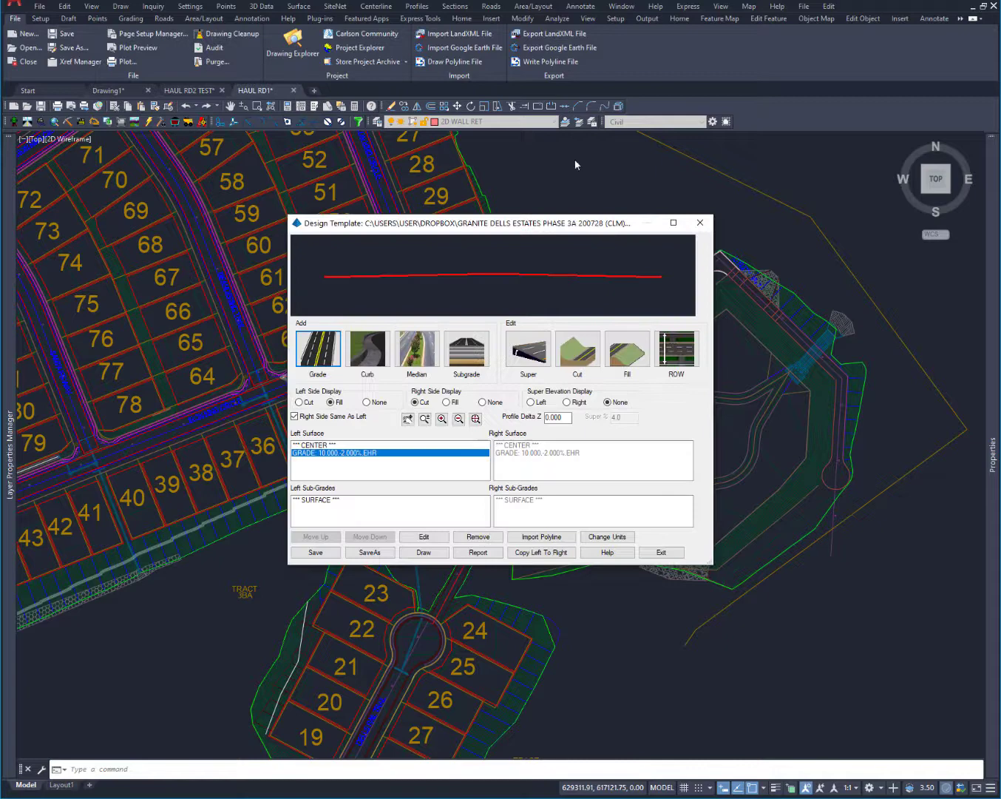
# Set the template's cut slope to 2:1
pyautogui.click(577, 349)
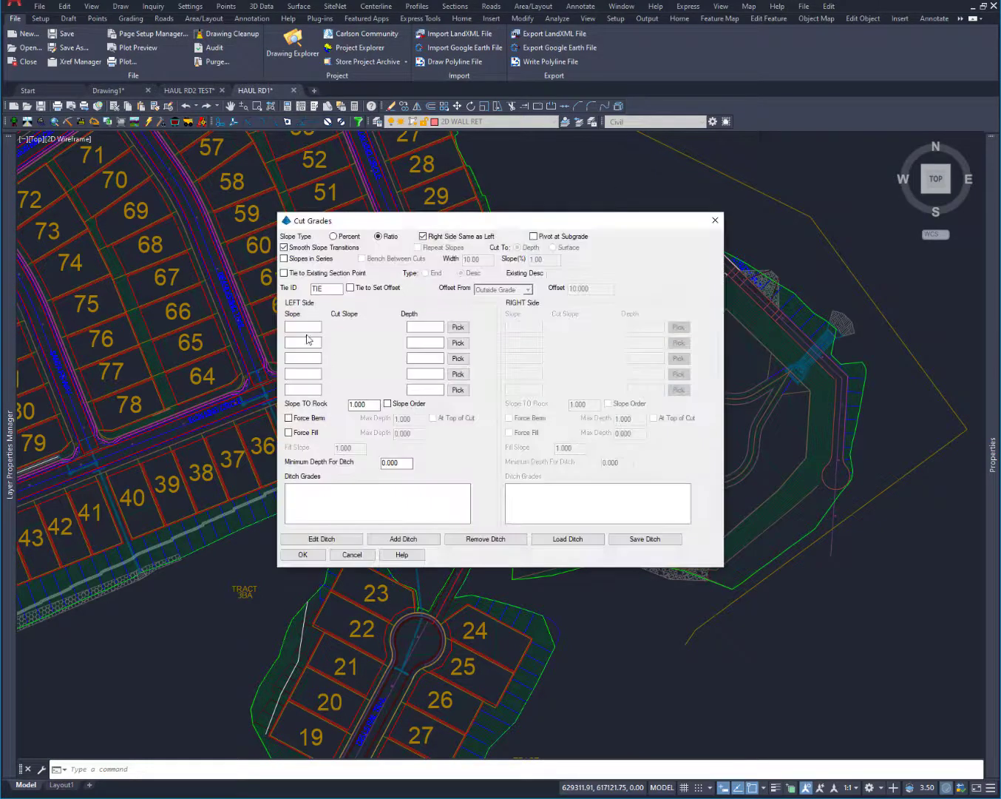
pyautogui.click(294, 326)
pyautogui.write('2')
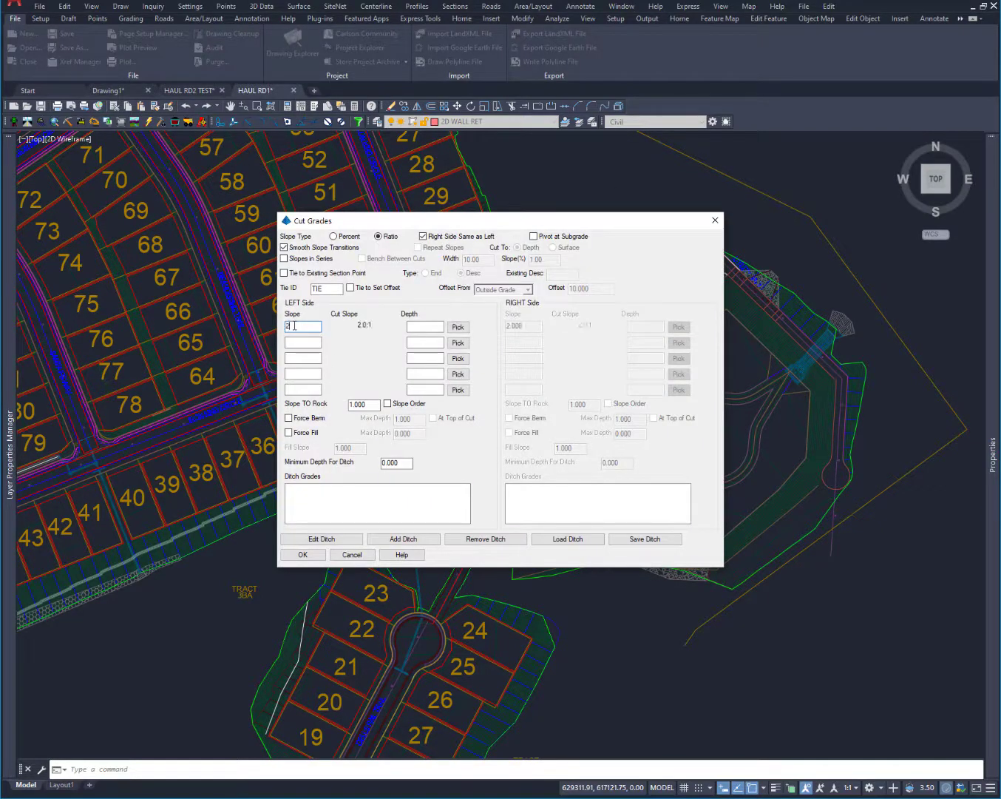
pyautogui.click(303, 554)
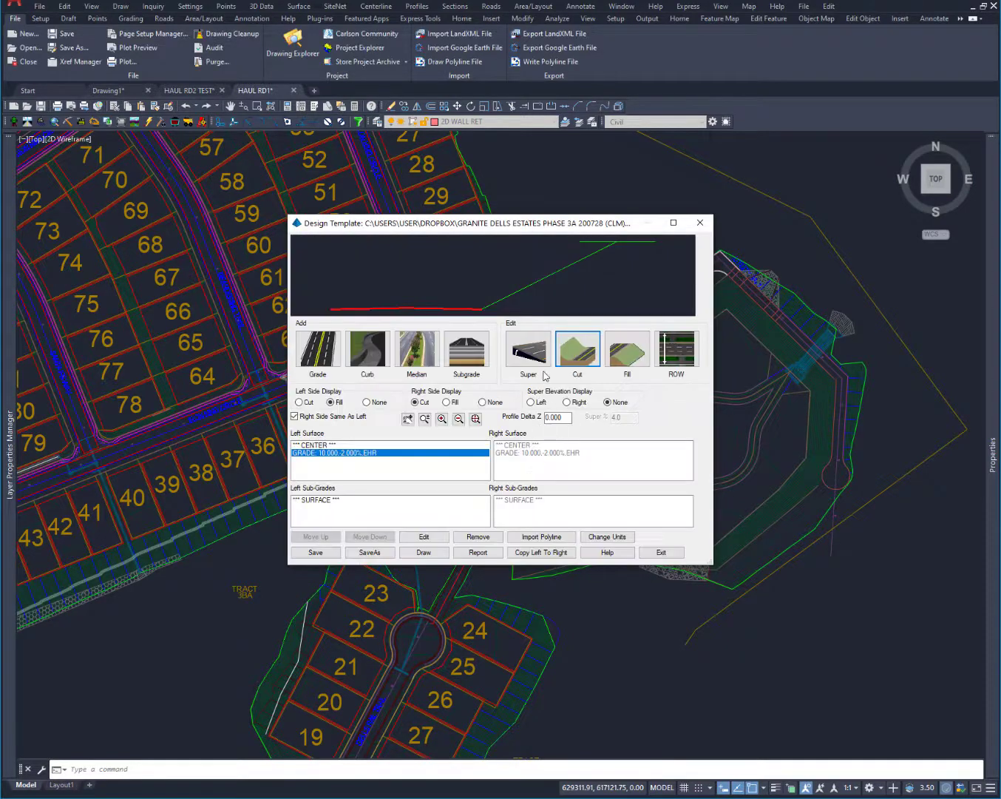
# Set the fill slope to 2:1 and save the HAUL RD.TPL template
pyautogui.click(638, 349)
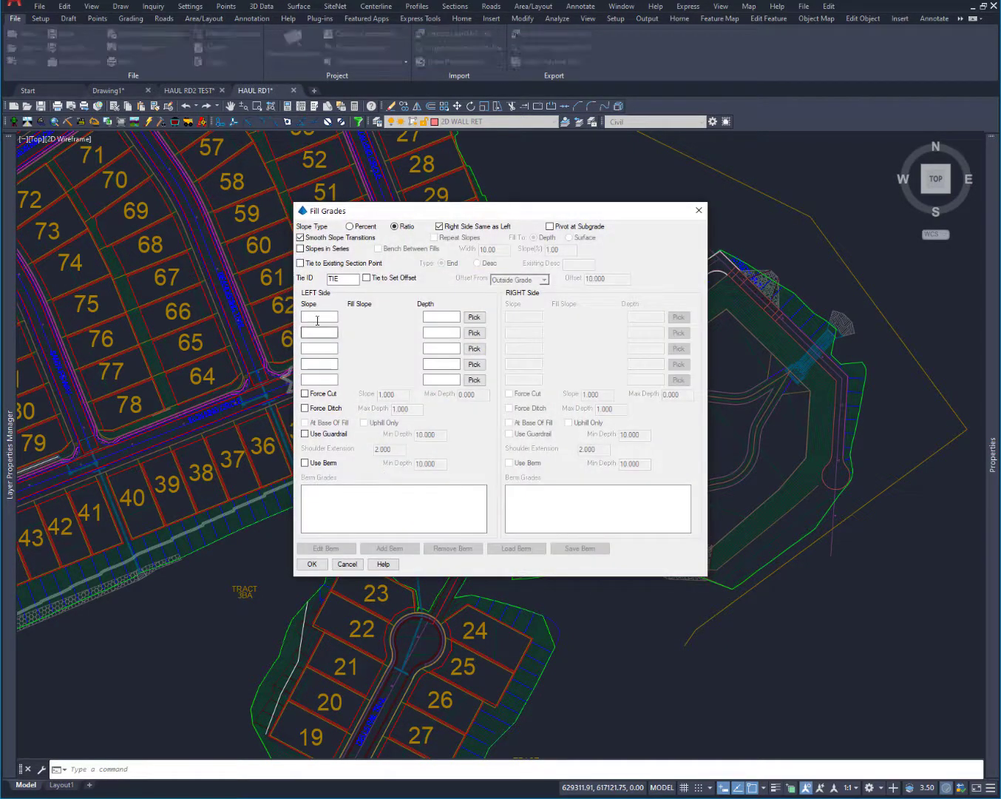
pyautogui.click(317, 317)
pyautogui.write('2')
pyautogui.click(312, 562)
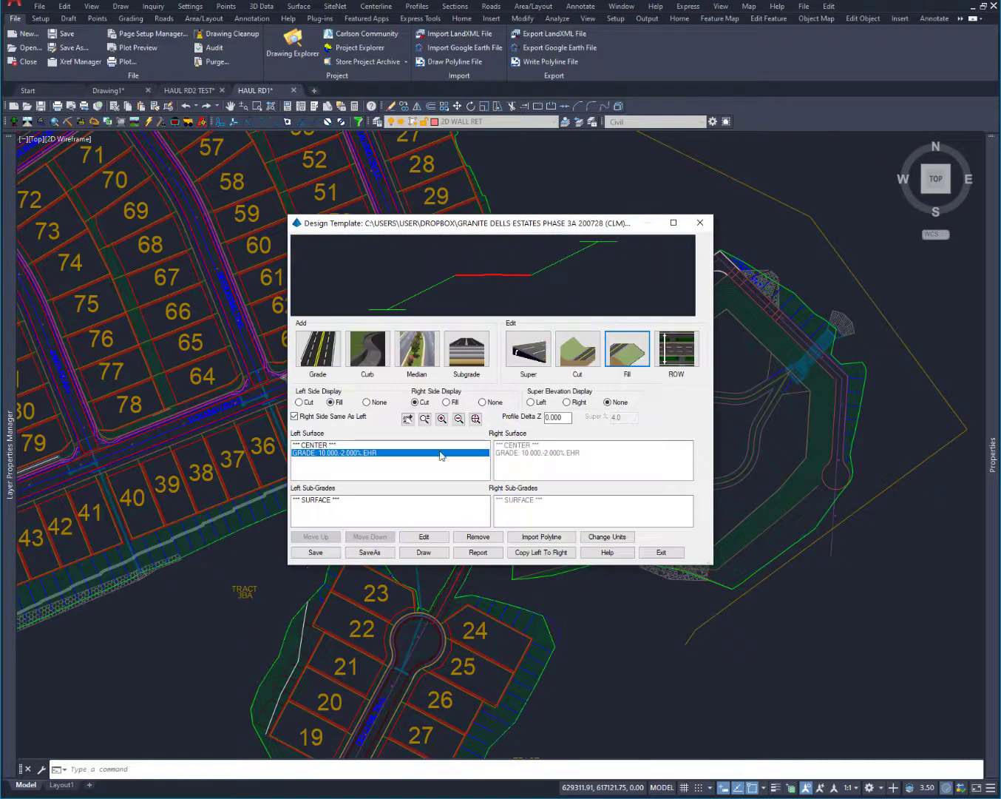
pyautogui.click(308, 552)
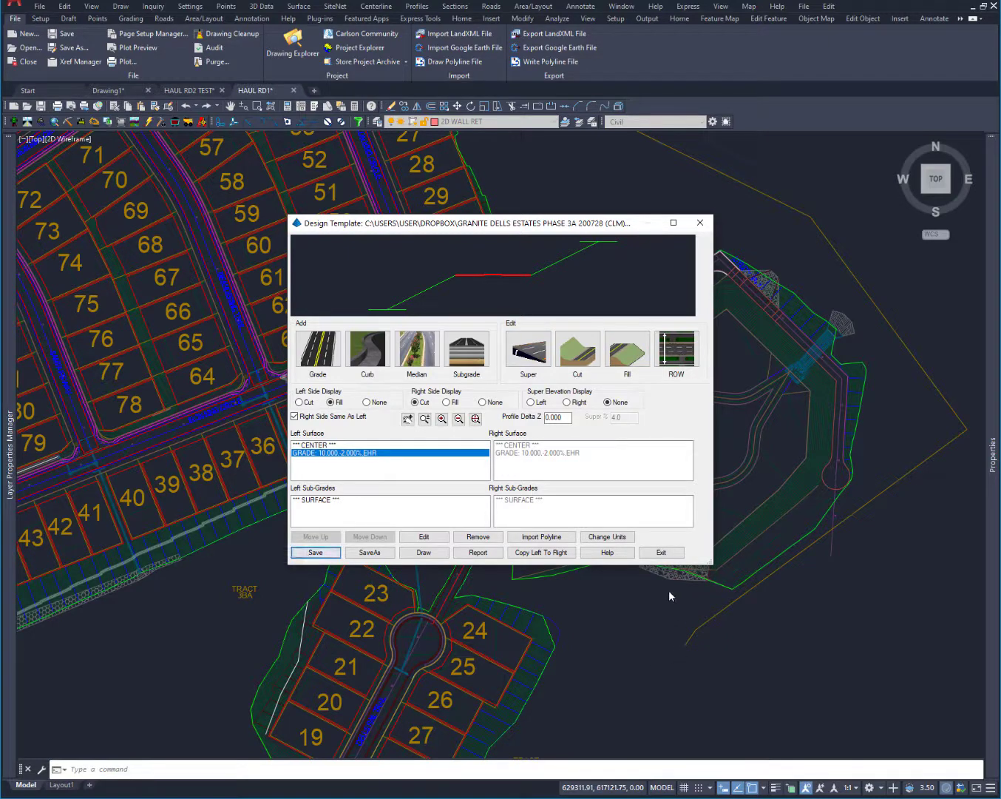
# Load HAUL RD1.pro into the Road Profile Editor, then move and enlarge the editor window
pyautogui.click(663, 551)
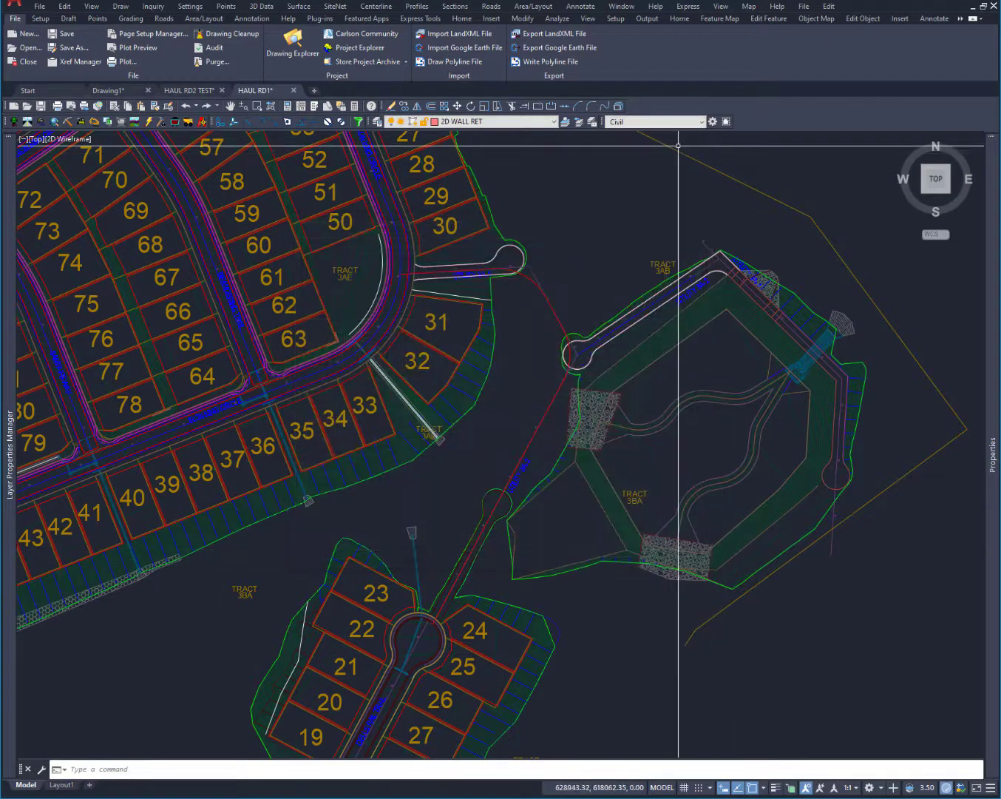
pyautogui.click(416, 6)
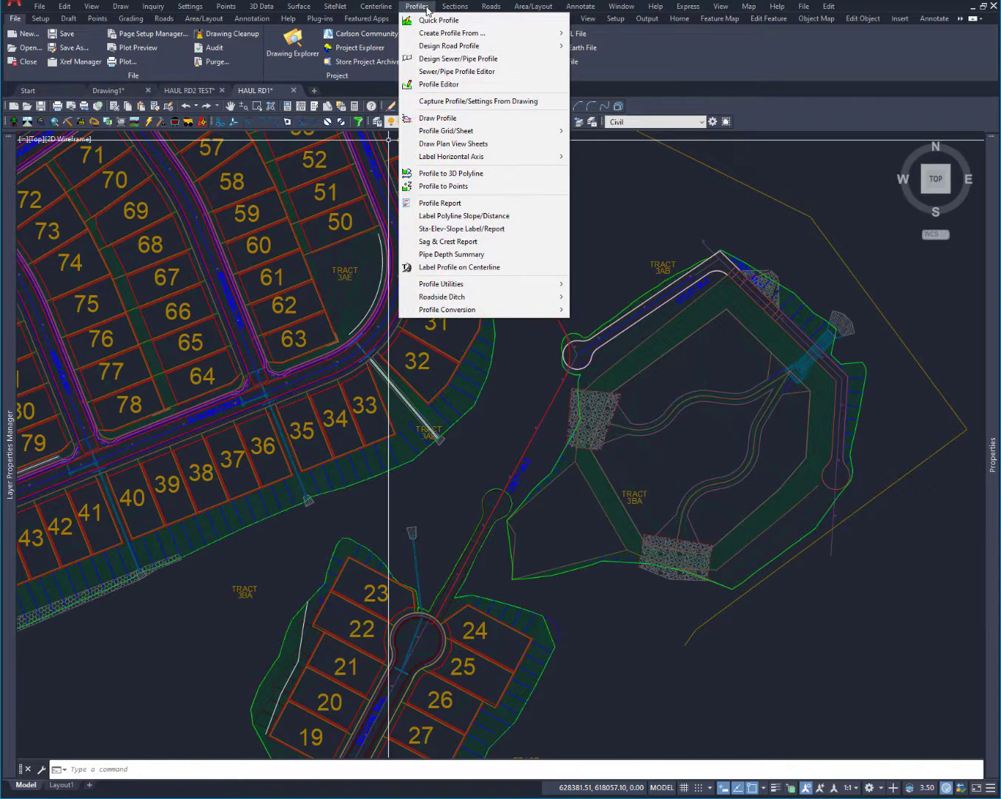
pyautogui.moveTo(454, 48)
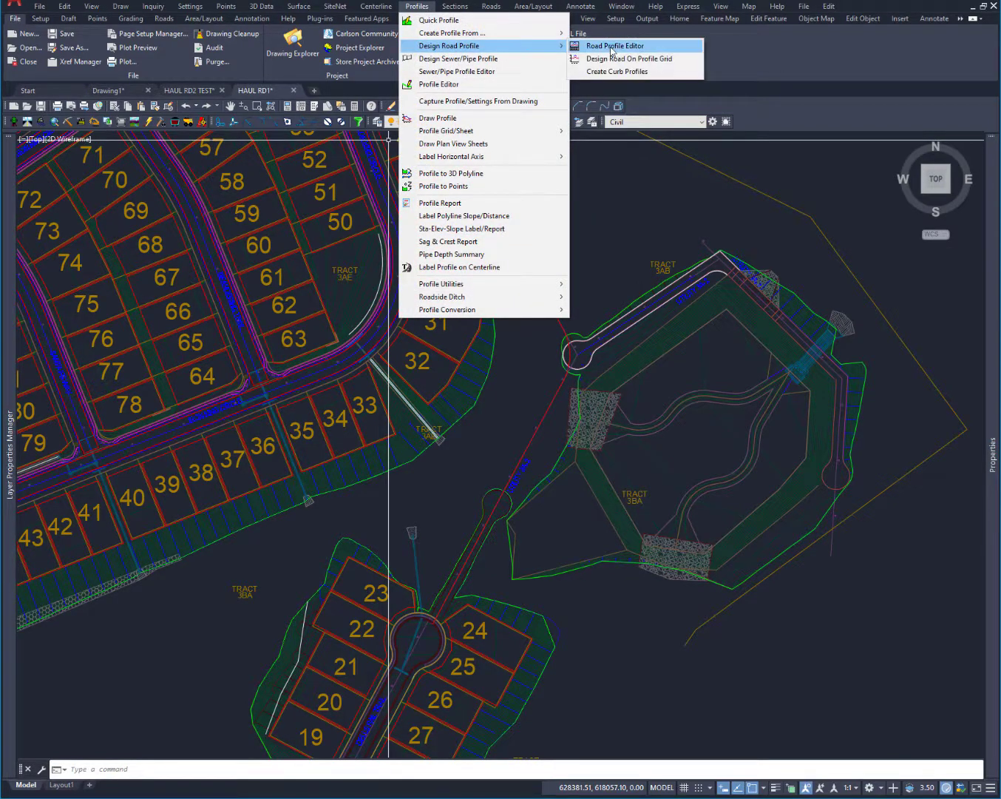
pyautogui.click(612, 46)
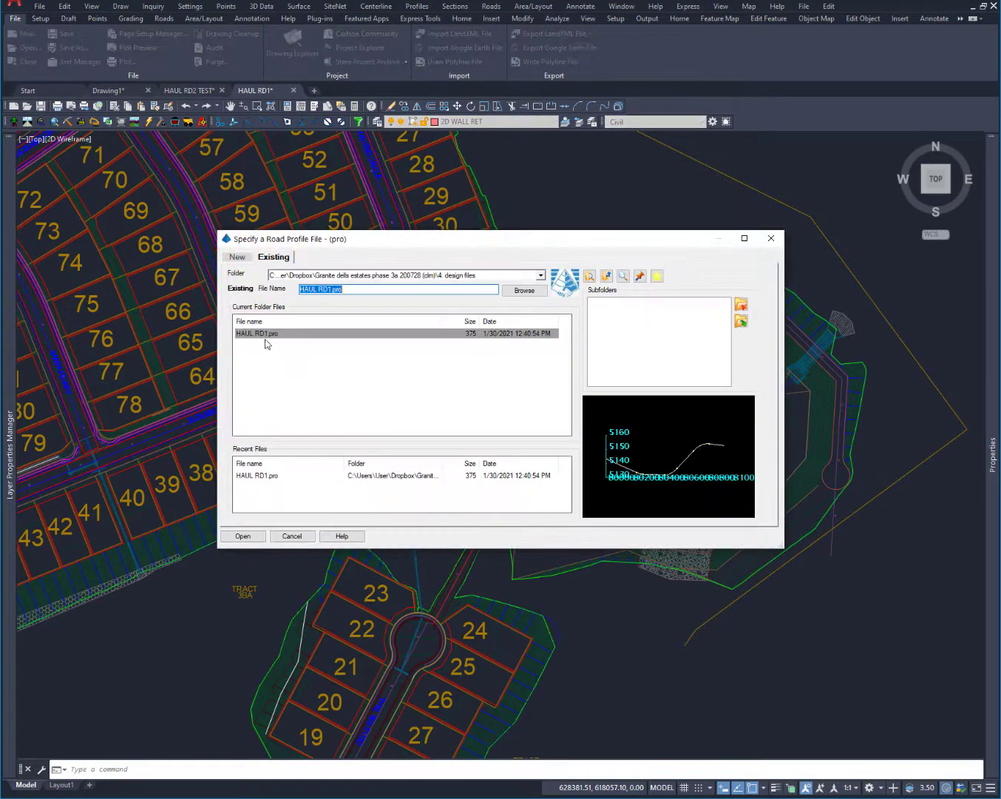
pyautogui.click(267, 339)
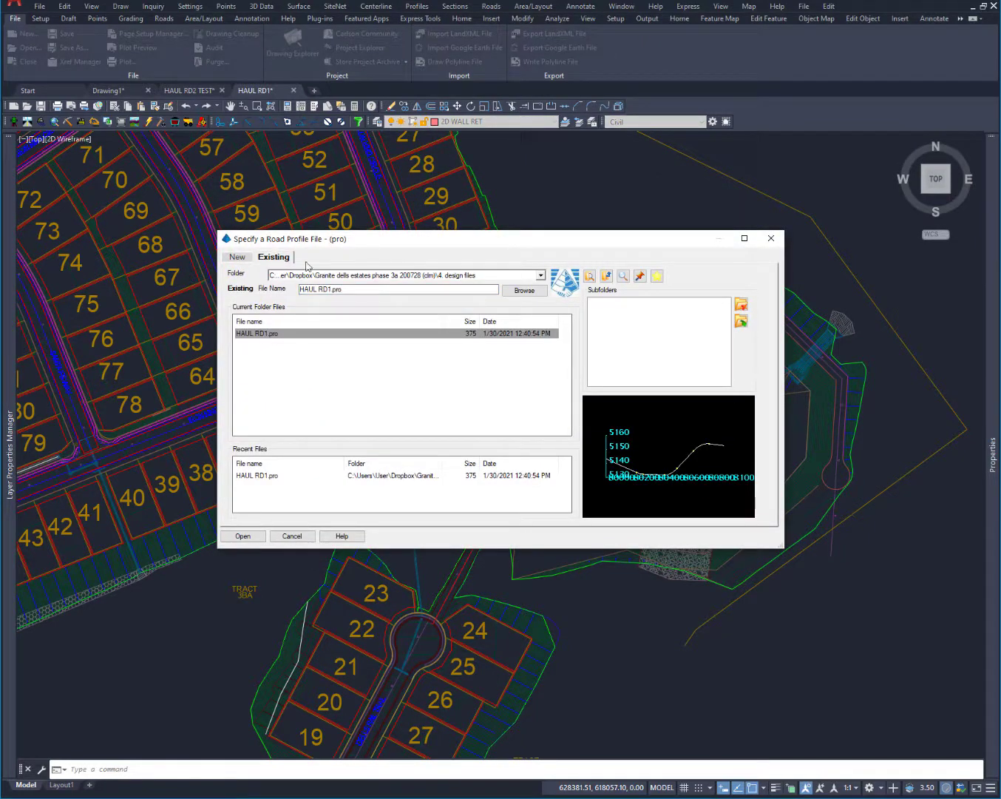
pyautogui.click(238, 536)
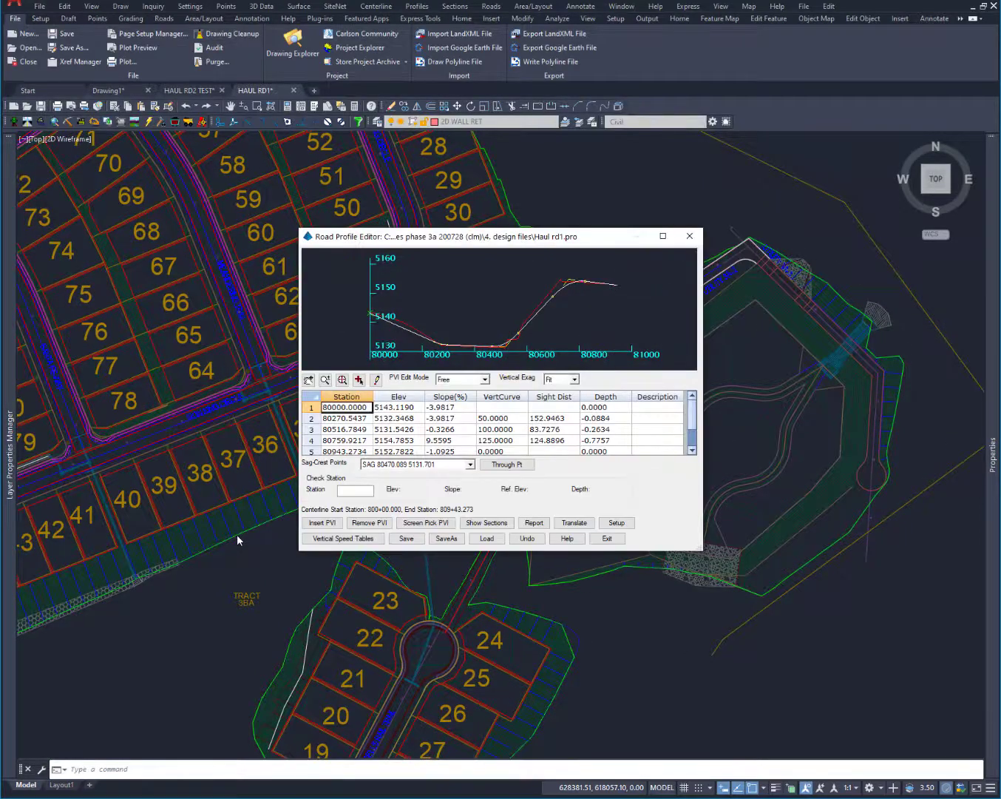
pyautogui.moveTo(587, 241); pyautogui.dragTo(336, 182)
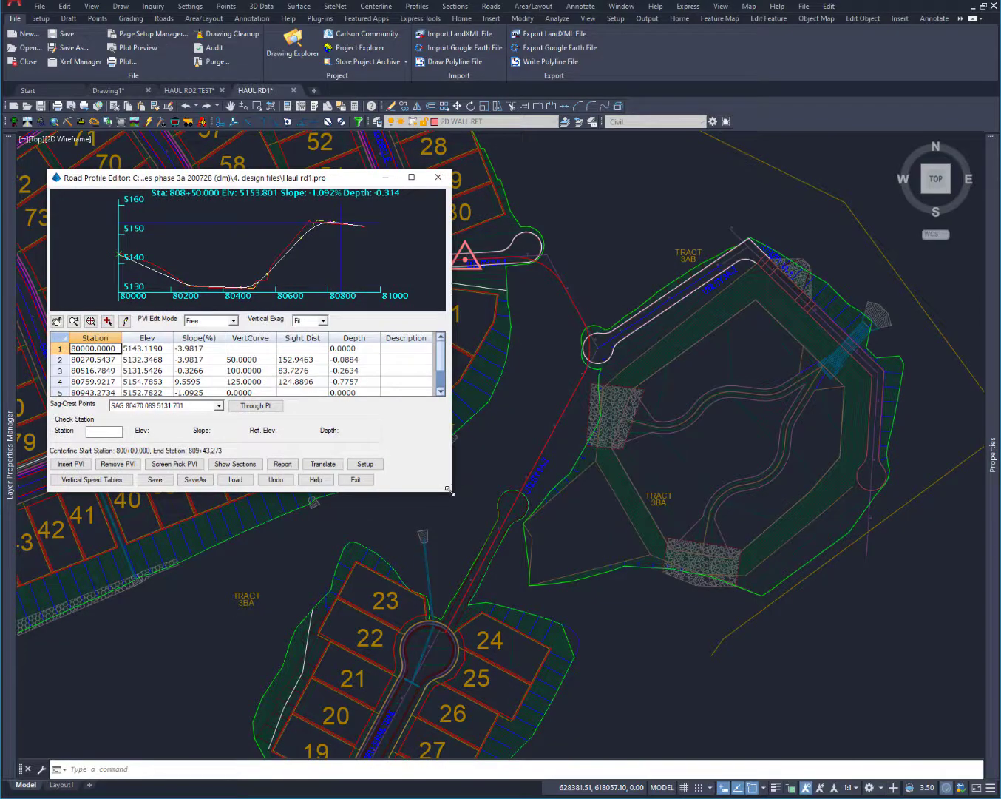
pyautogui.moveTo(451, 491); pyautogui.dragTo(666, 650)
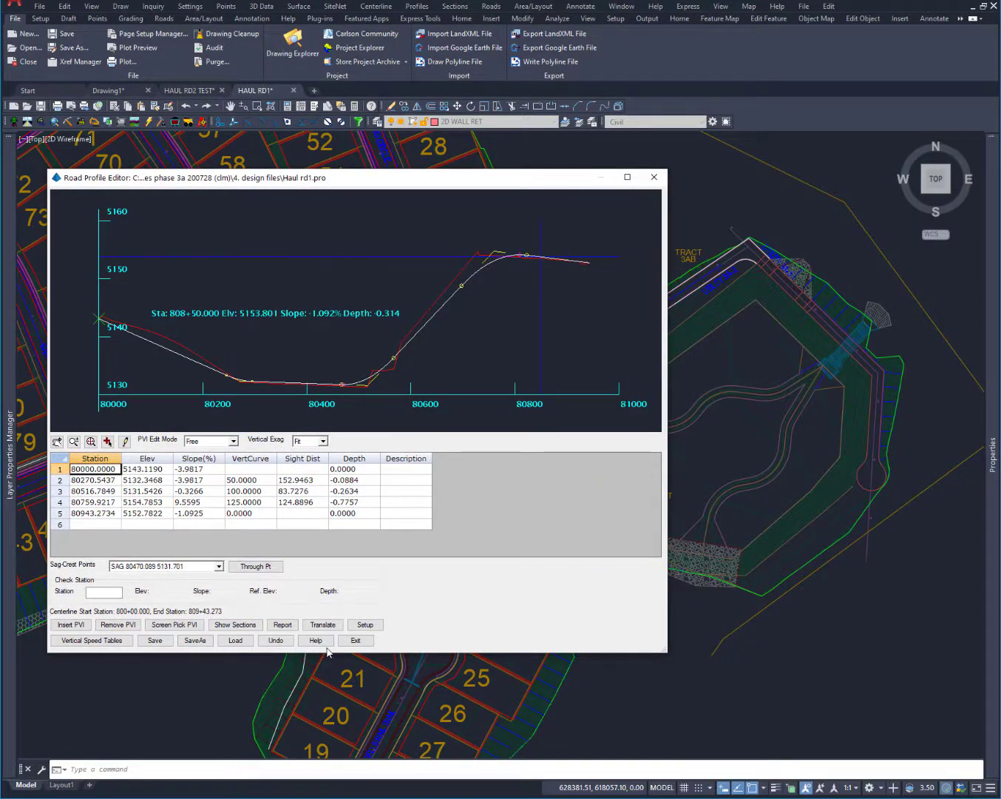
# Show sections using HAUL RD.TPL as design template, placing the section window beside the profile
pyautogui.click(237, 624)
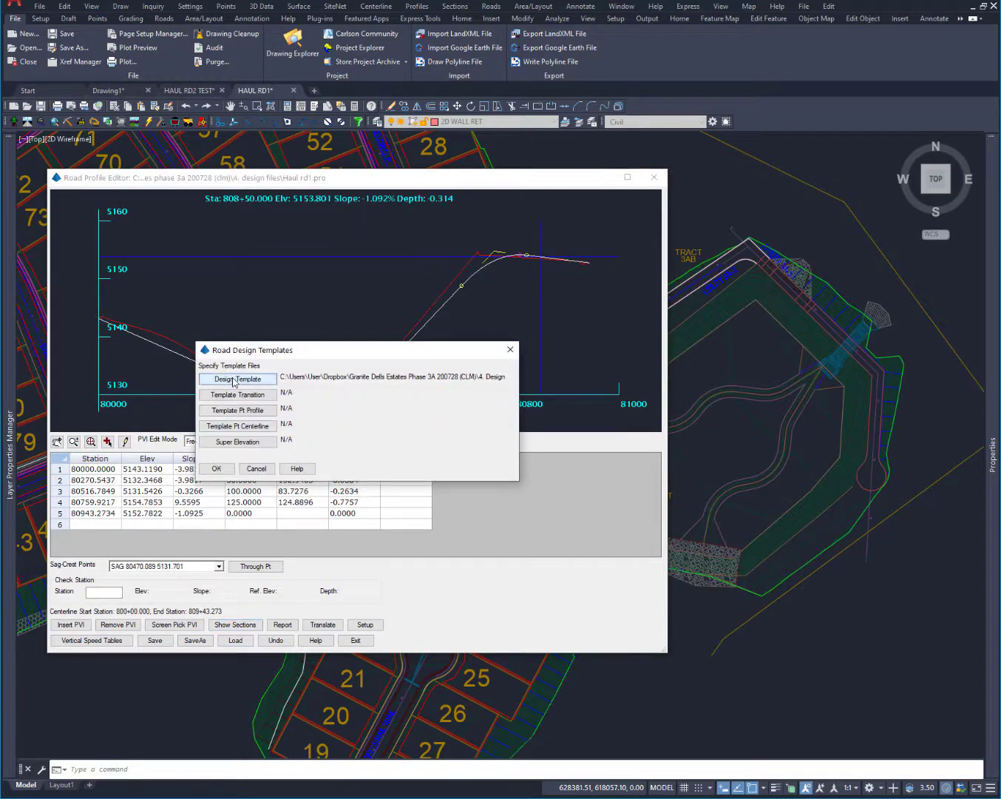
pyautogui.click(236, 380)
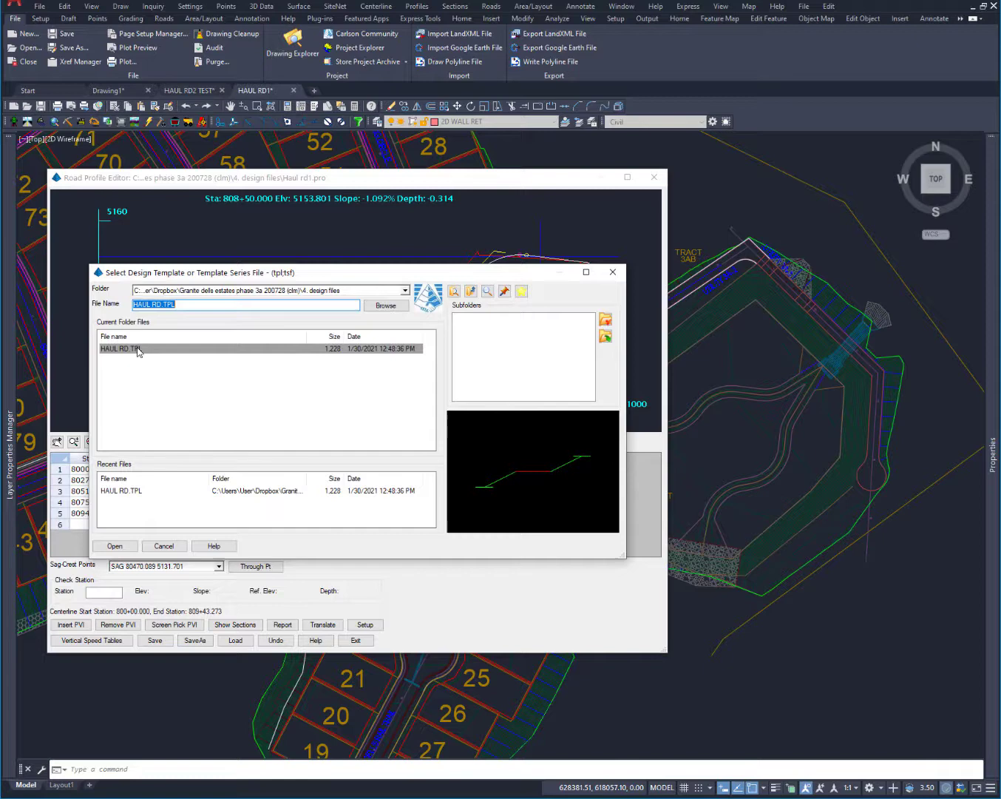
pyautogui.click(114, 546)
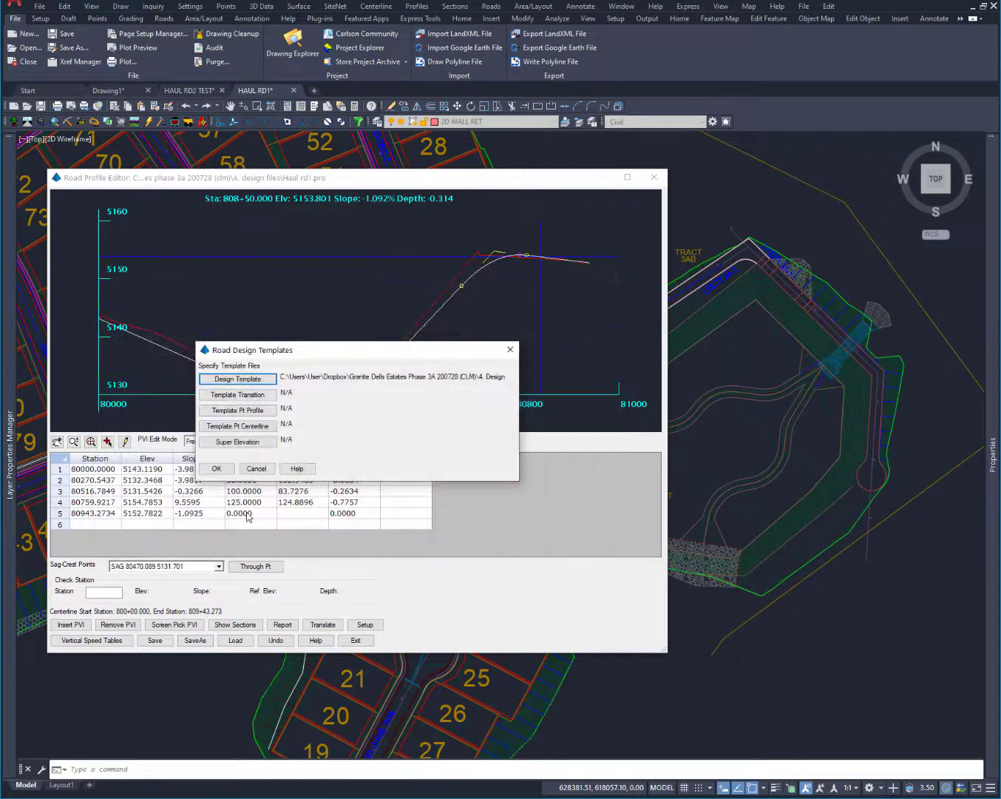
pyautogui.click(217, 468)
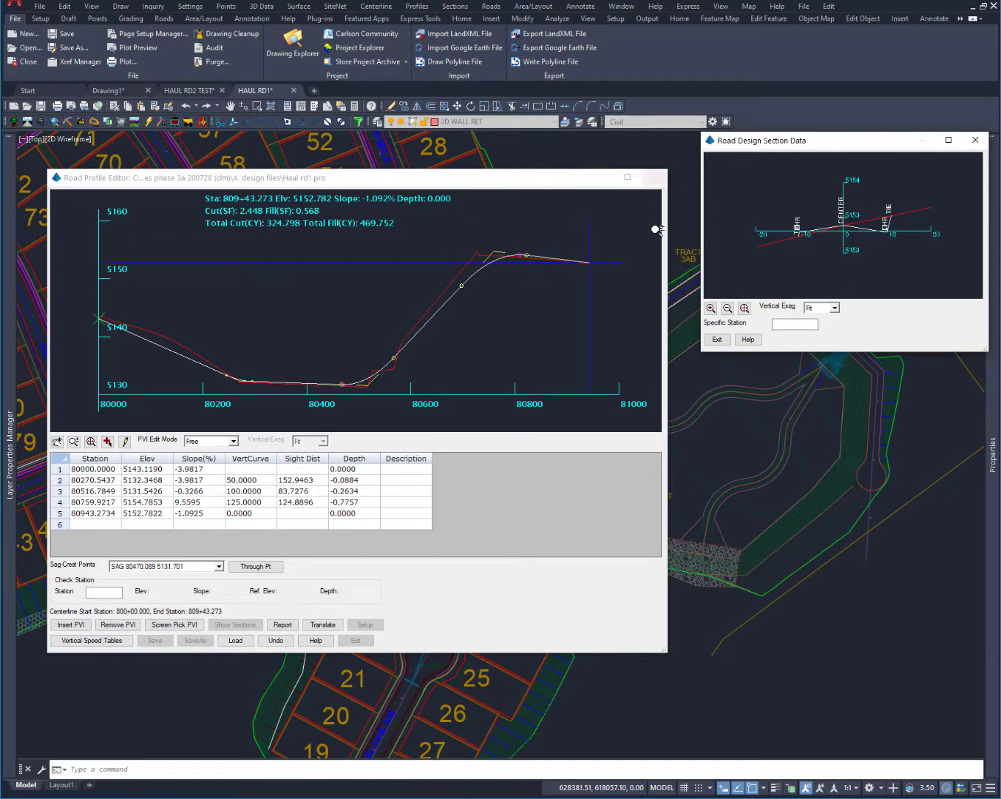
pyautogui.moveTo(666, 653); pyautogui.dragTo(519, 595)
pyautogui.moveTo(902, 142); pyautogui.dragTo(737, 155)
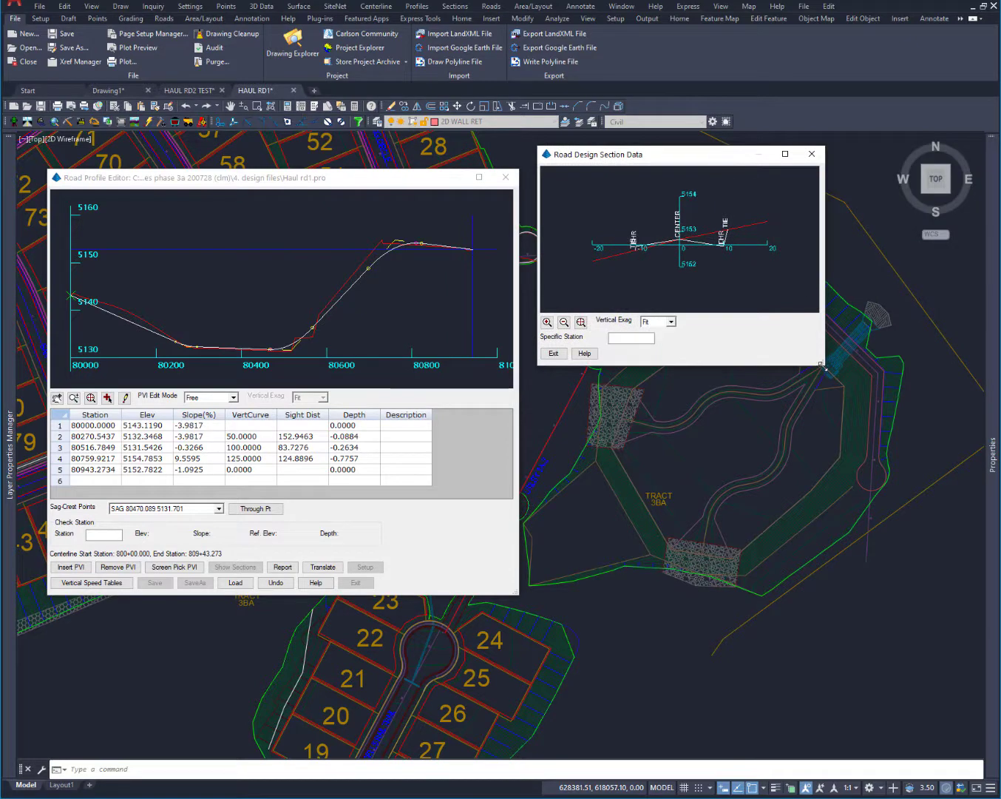
# Enlarge the Road Design Section Data window, review the sections, then close it
pyautogui.moveTo(821, 364); pyautogui.dragTo(959, 537)
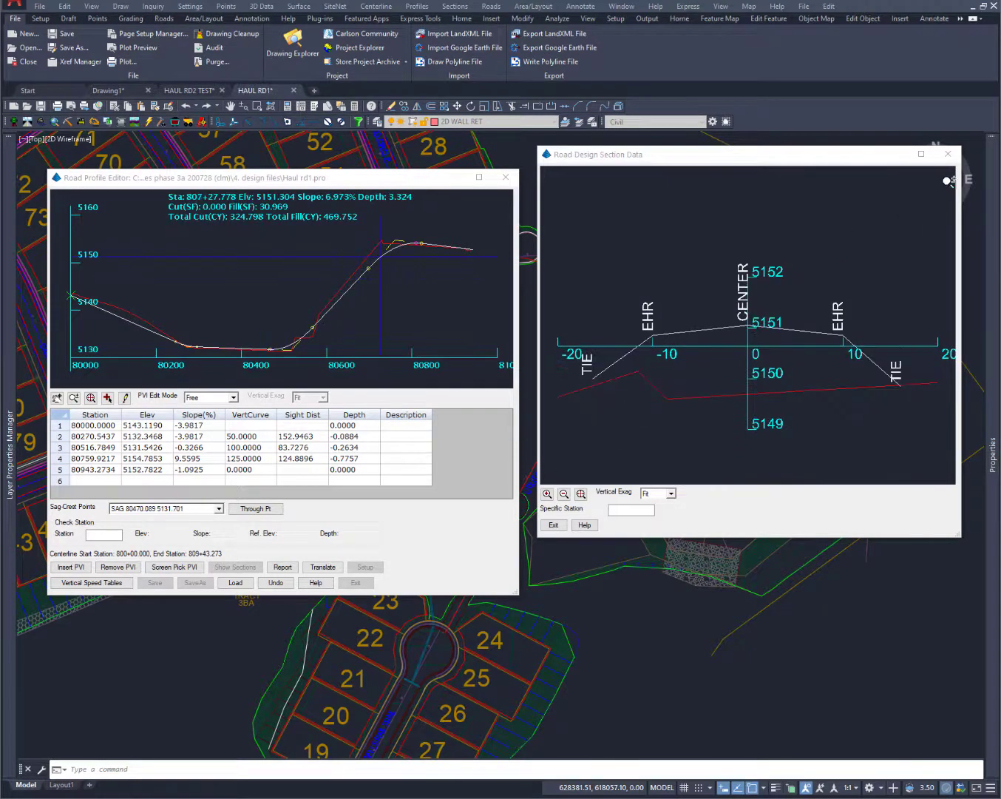
pyautogui.click(948, 154)
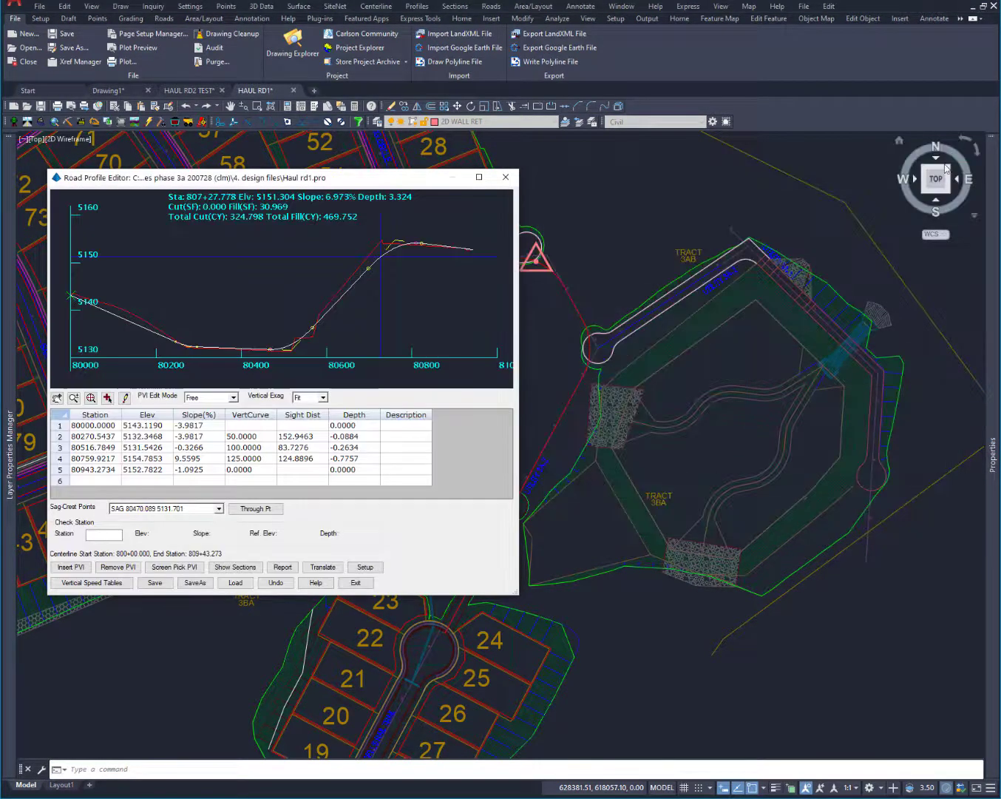
# Exit the Road Profile Editor and launch Roads > Process Road Design
pyautogui.click(357, 582)
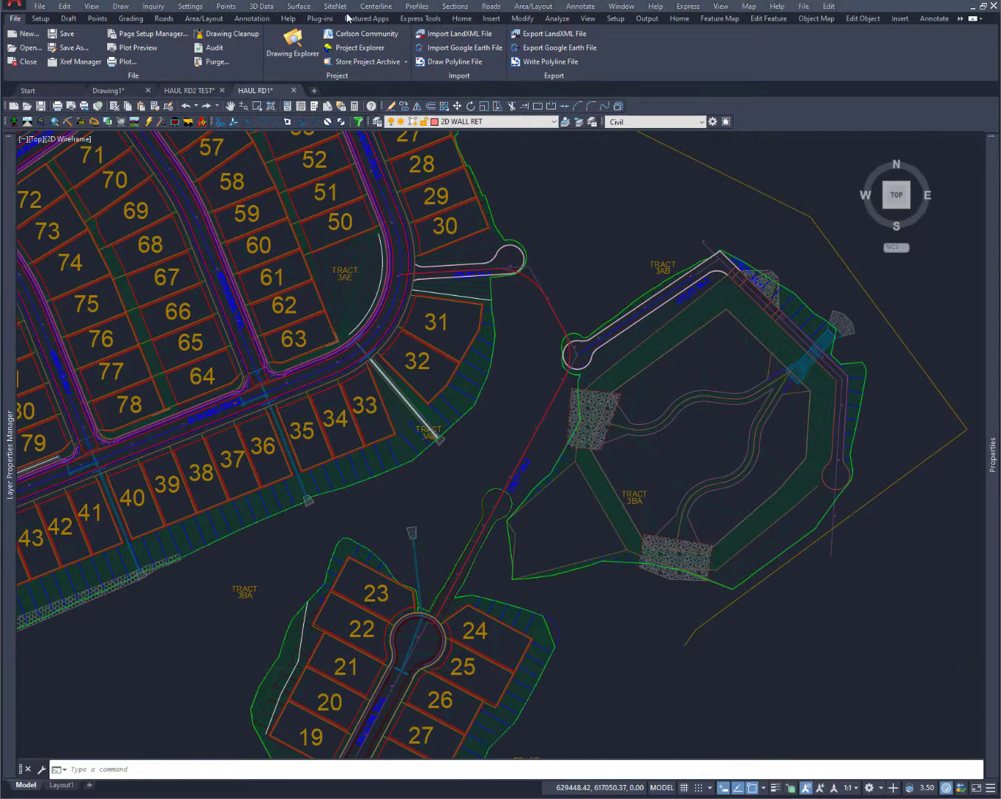
pyautogui.click(491, 7)
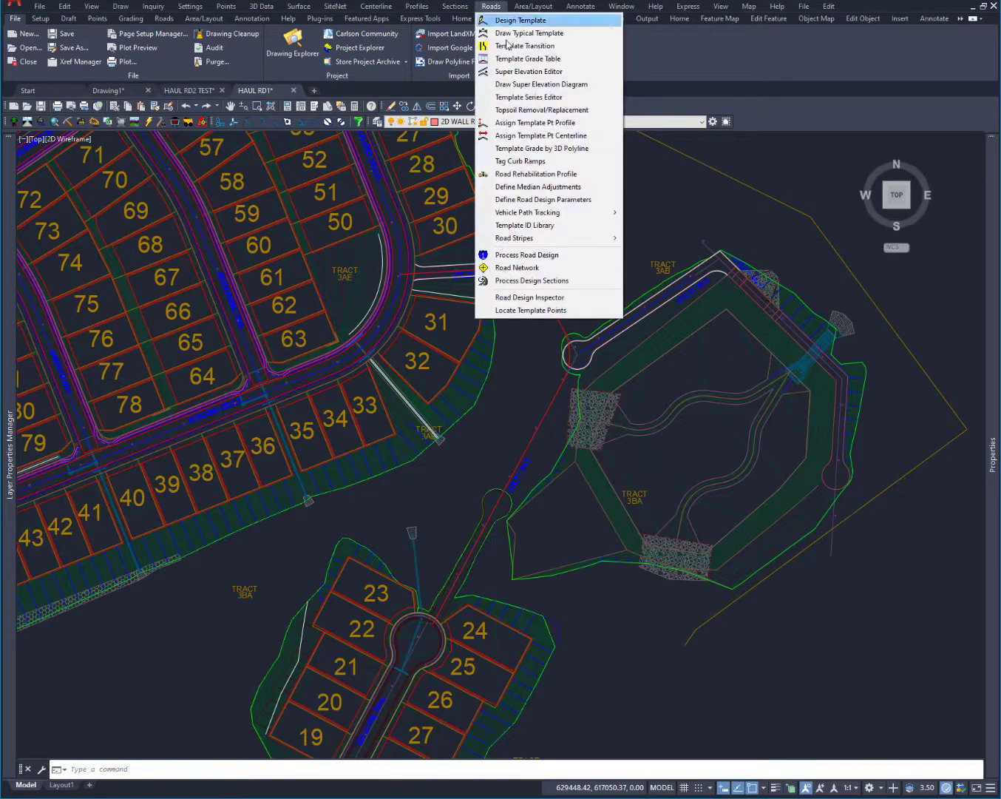
pyautogui.click(530, 255)
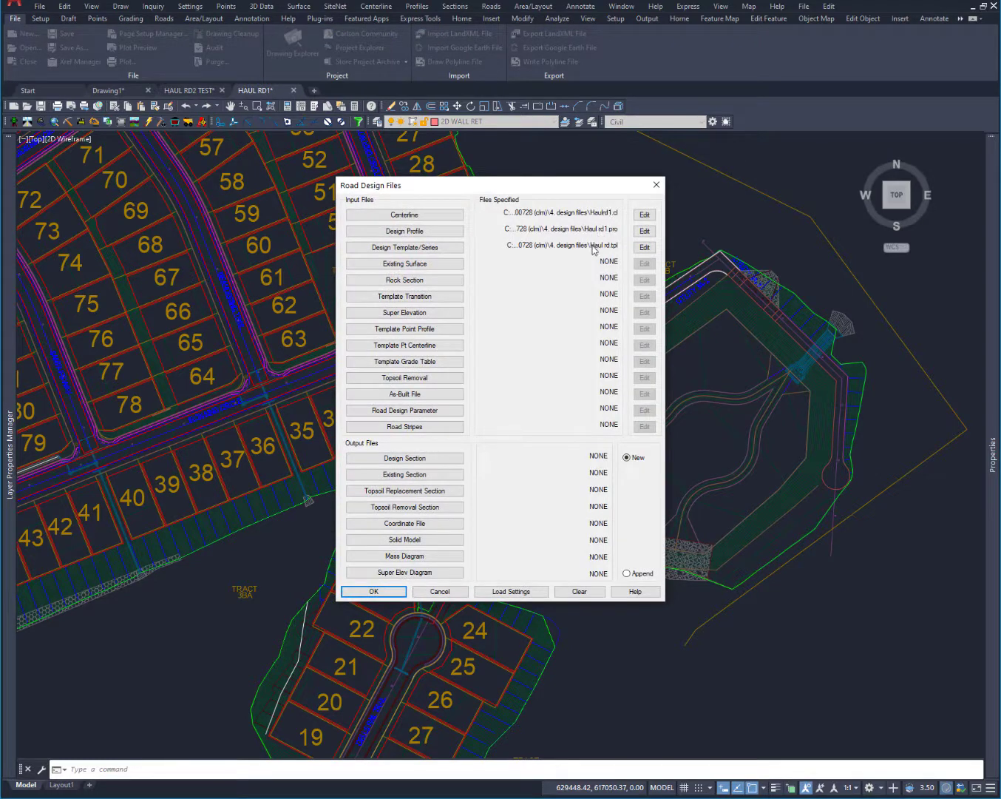
# Load the Ph3A FG 20200728 TIN as the existing surface and accept Road Design Files
pyautogui.click(424, 266)
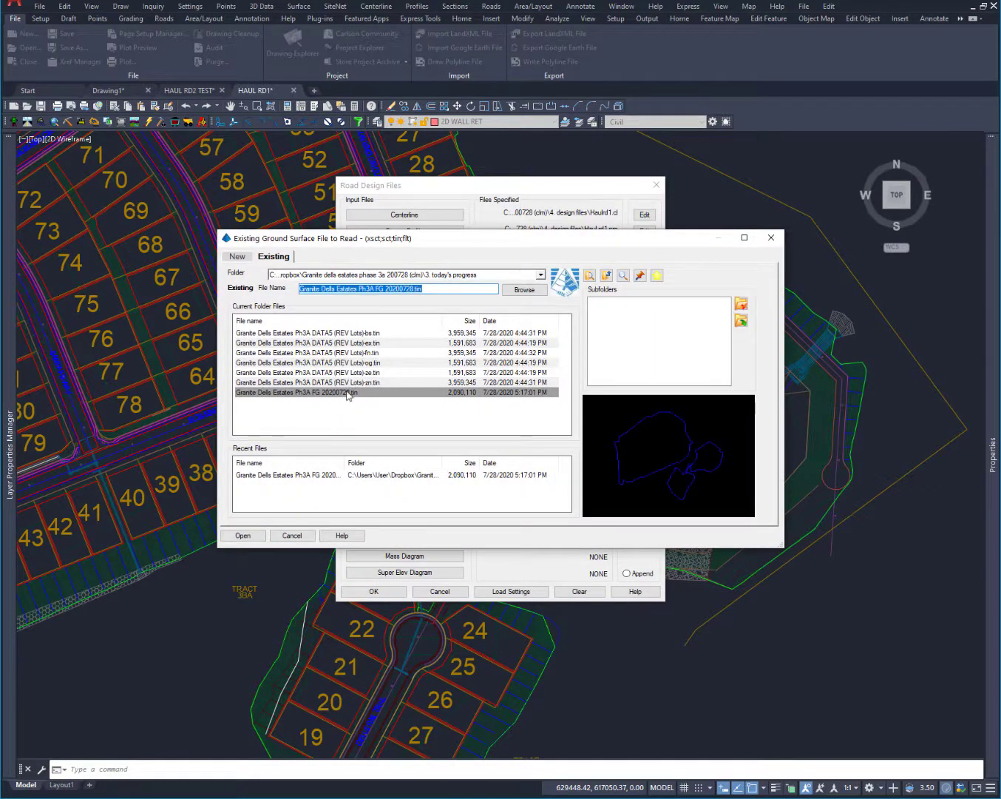
pyautogui.click(257, 535)
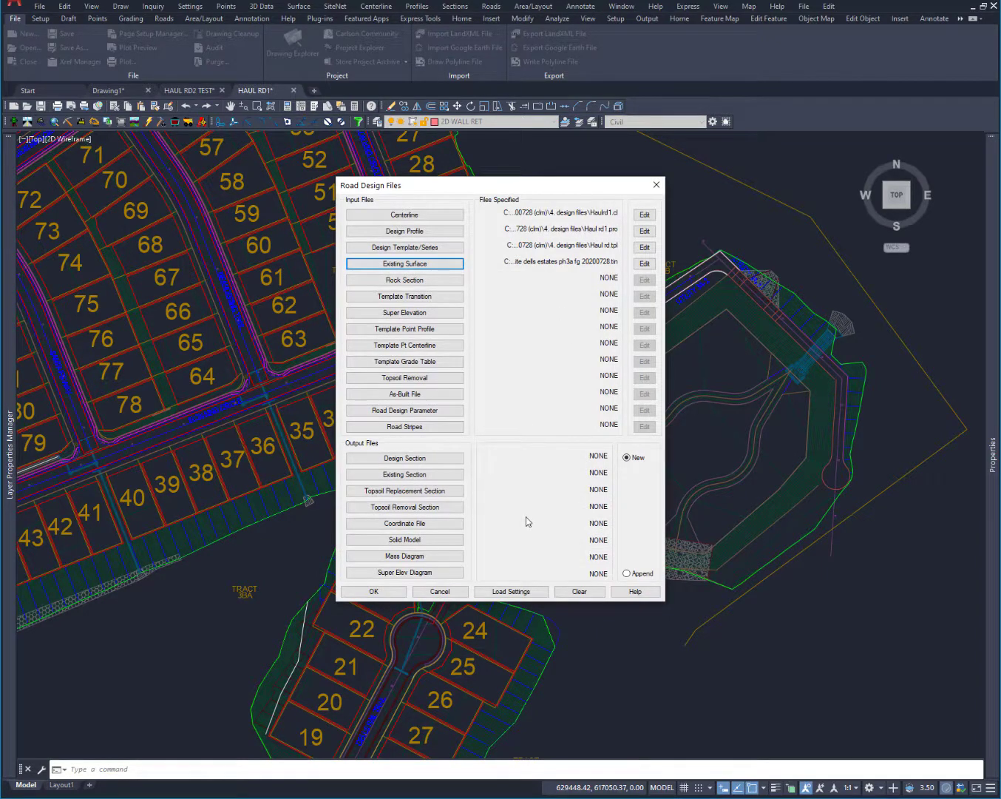
pyautogui.click(409, 458)
pyautogui.click(375, 593)
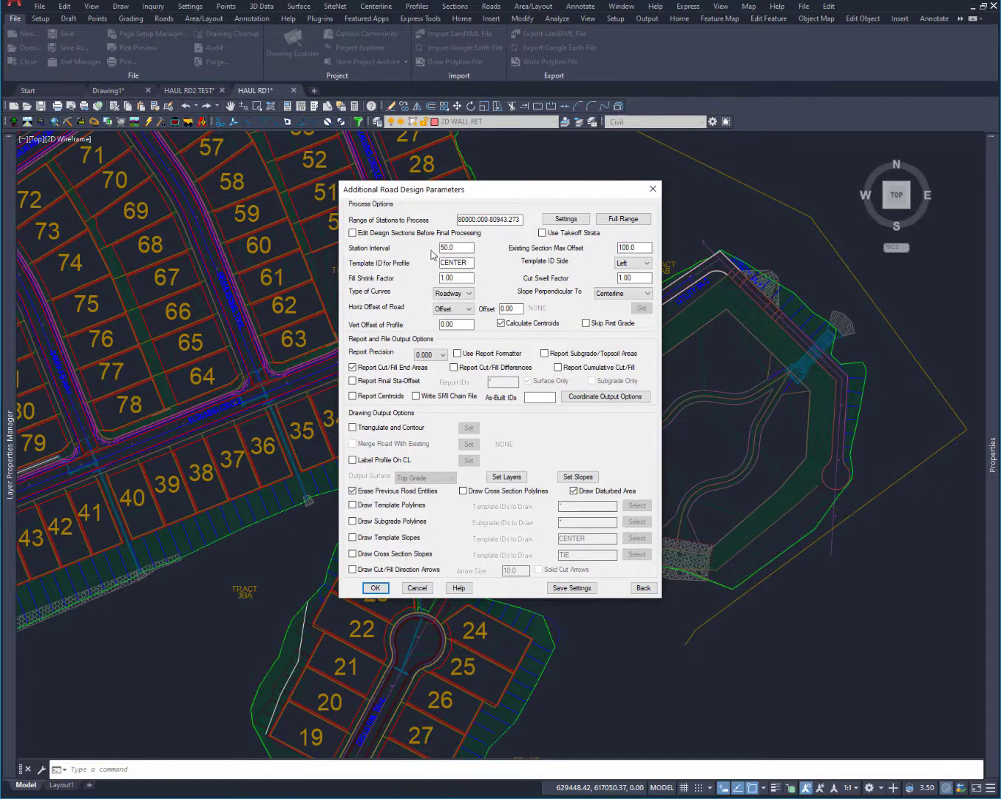
# Process the road at station interval 20 with Triangulate and Contour on, end-area report off
pyautogui.moveTo(457, 247); pyautogui.dragTo(413, 245)
pyautogui.write('20')
pyautogui.click(352, 427)
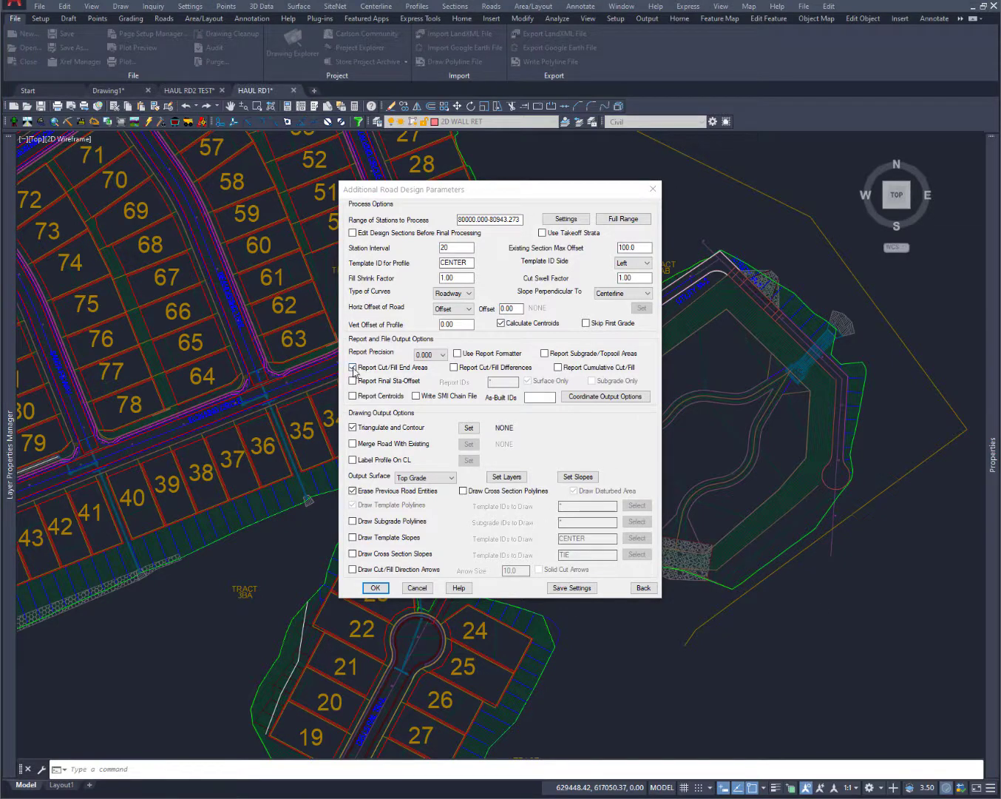
pyautogui.click(352, 367)
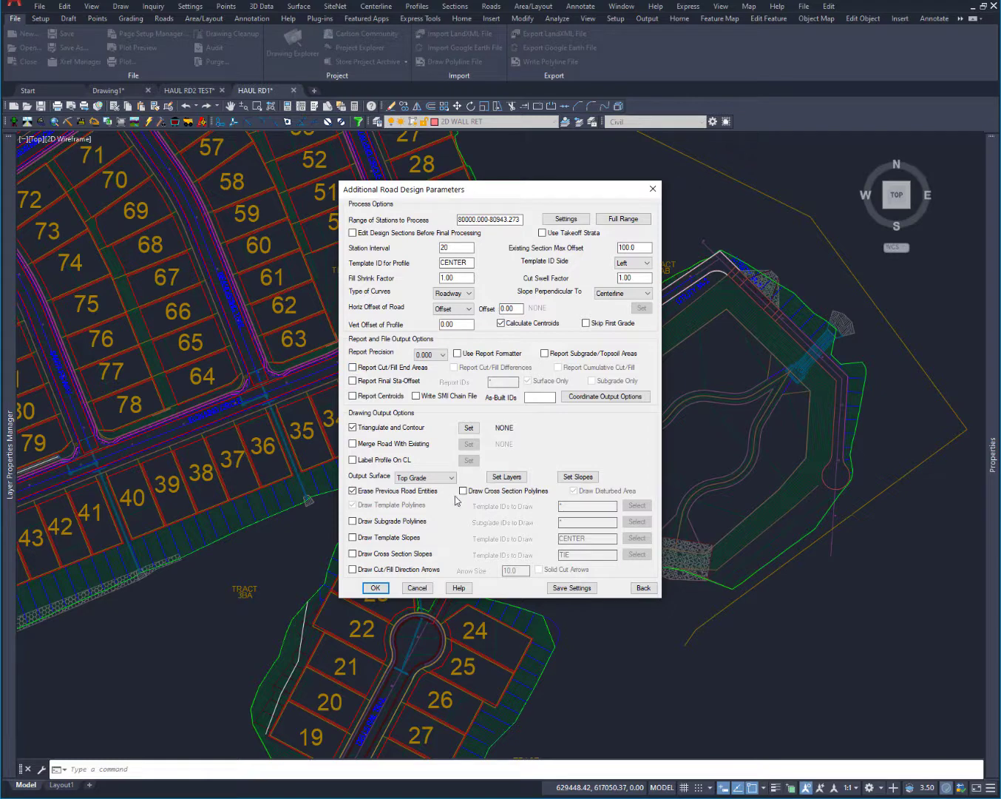
pyautogui.click(374, 589)
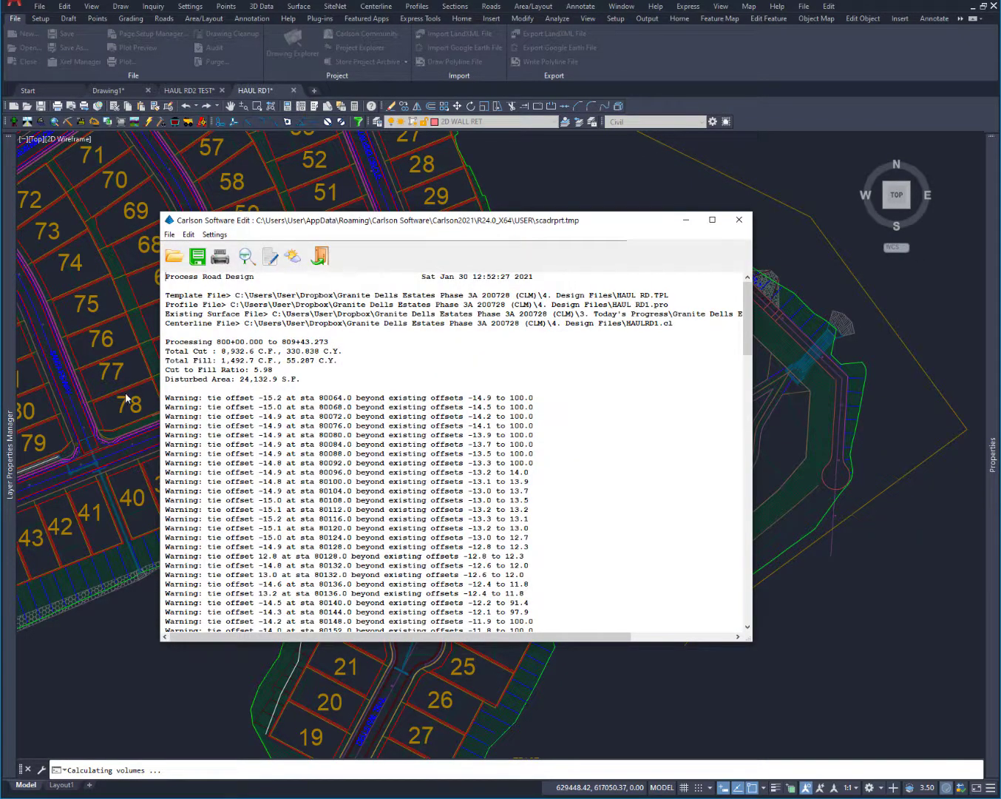
# Close the report listing 330.838 C.Y. cut and 55.287 C.Y. fill
pyautogui.click(739, 220)
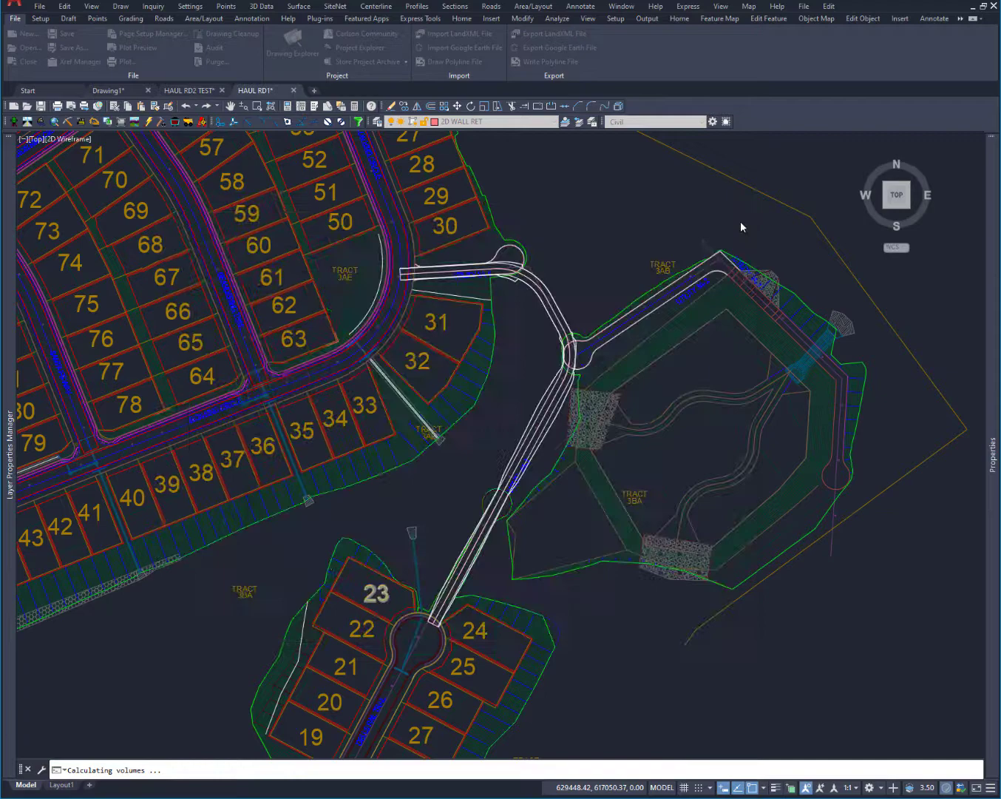